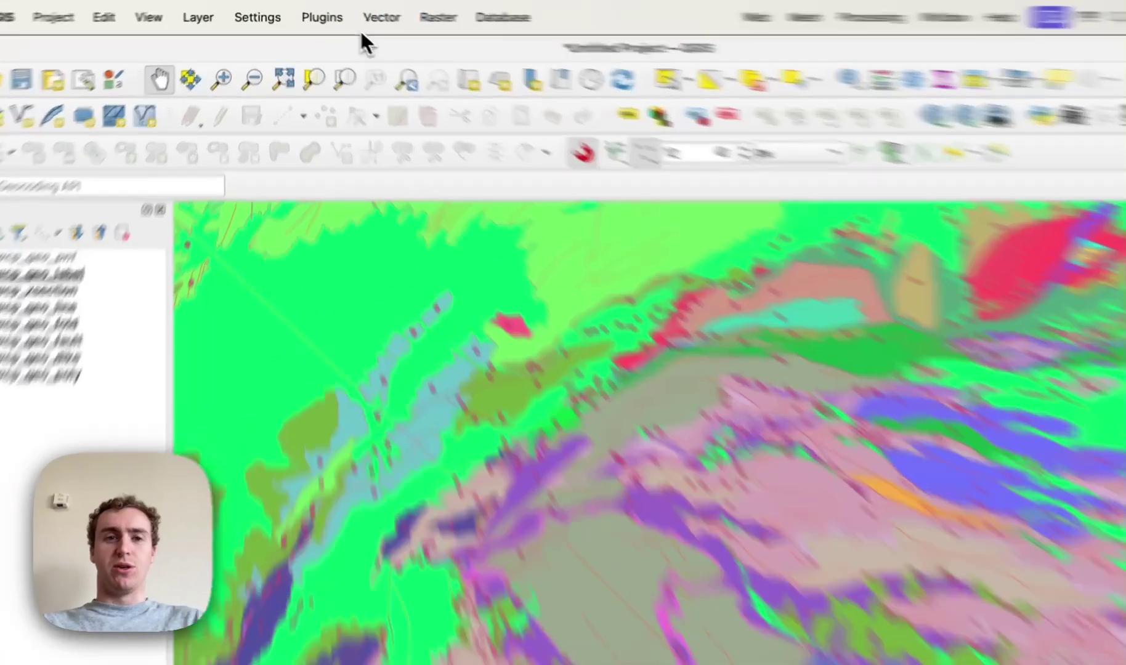
Search the Plugin Manager for the Kue plugin, then close it
{"action": "left_click", "coordinate": [340, 19]}
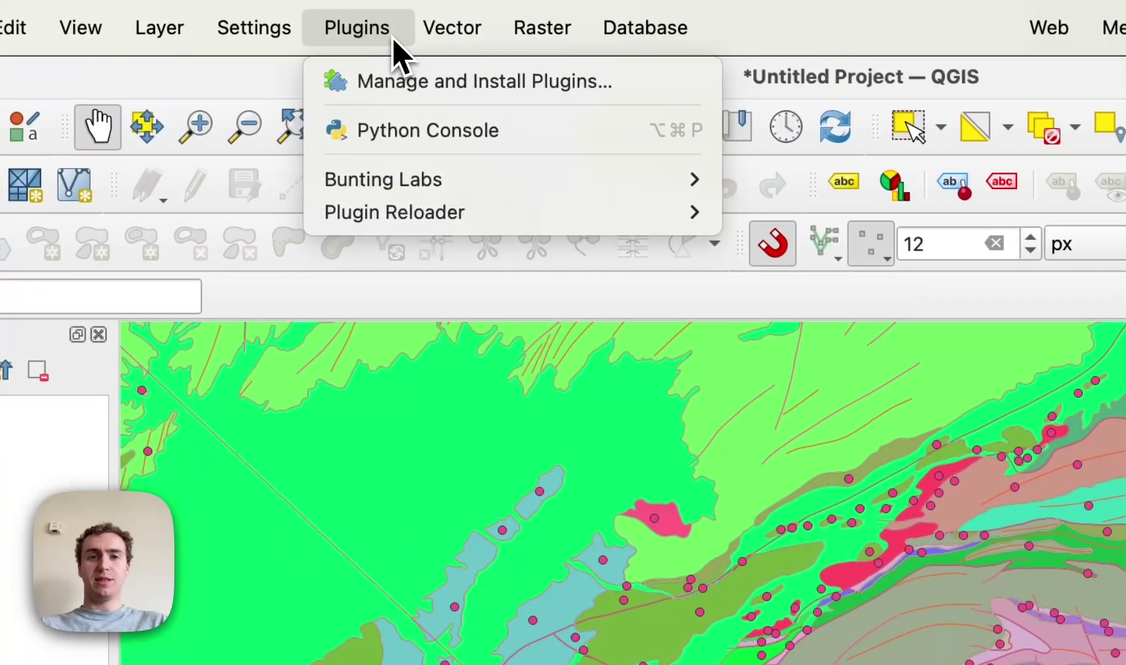
{"action": "left_click", "coordinate": [397, 82]}
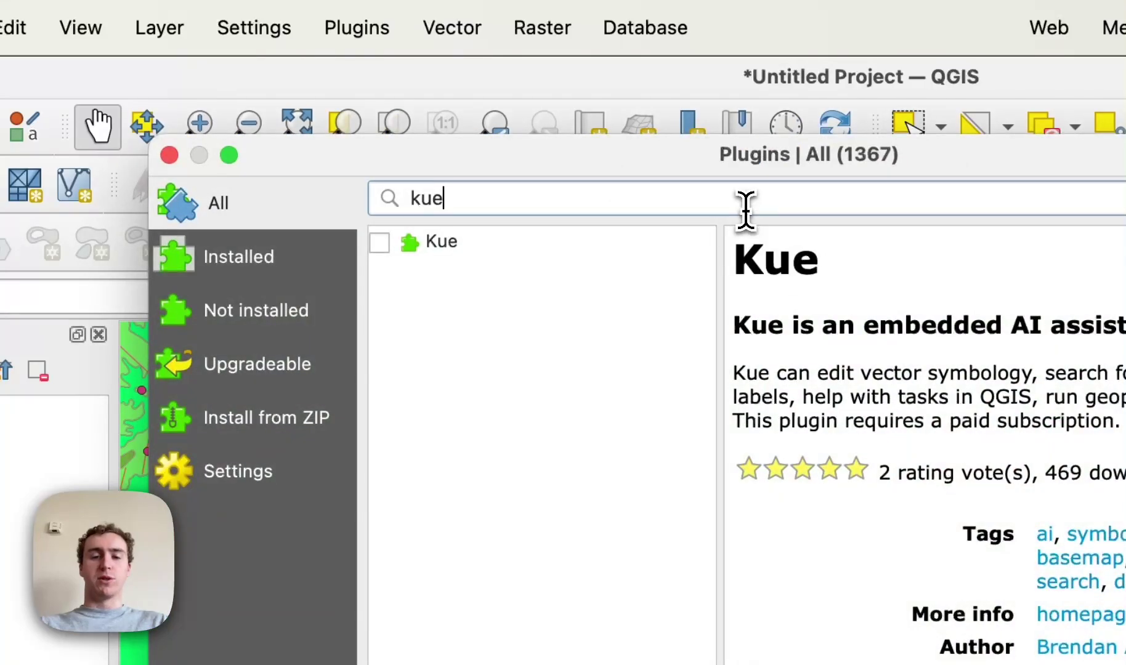
{"action": "double_click", "coordinate": [746, 210]}
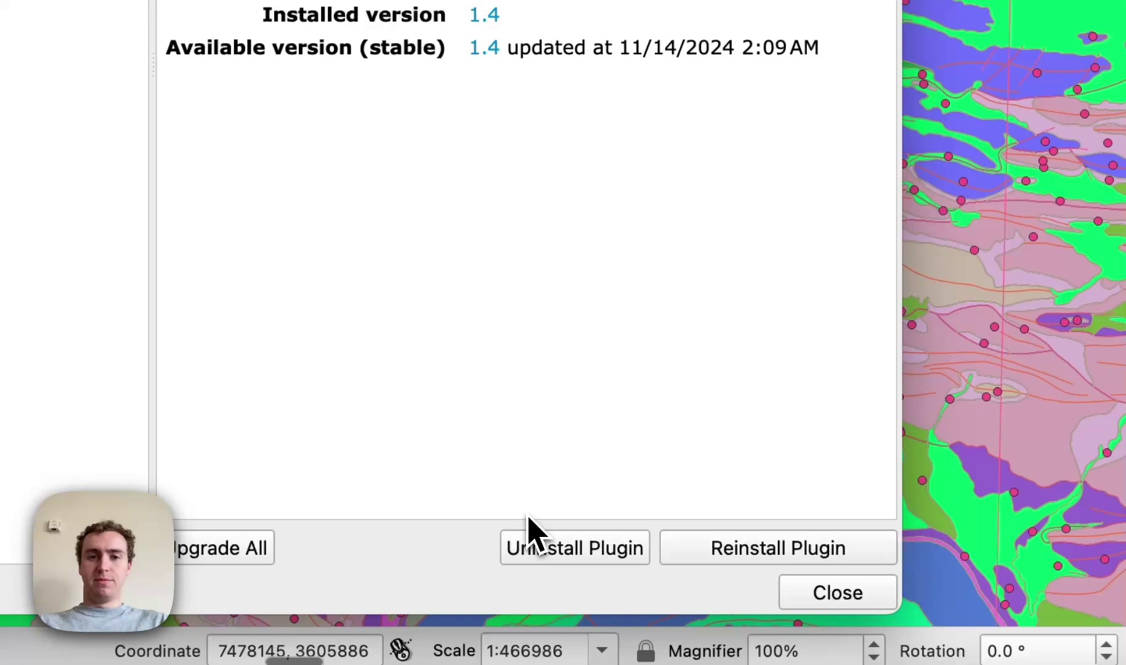
{"action": "left_click", "coordinate": [832, 595]}
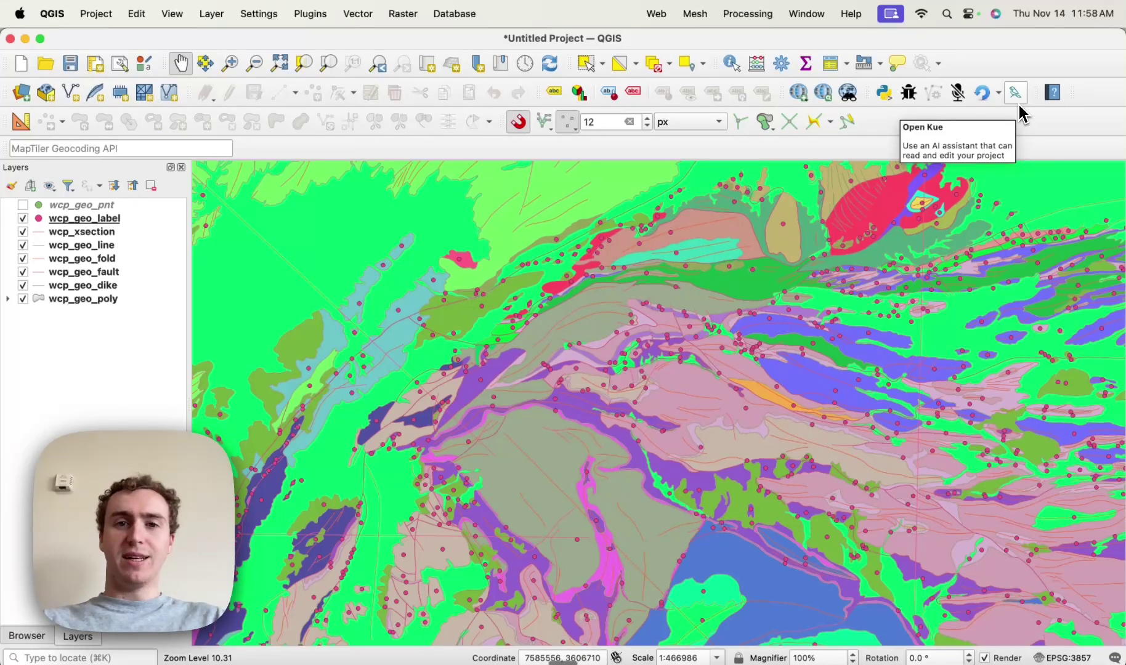
Check the View toolbar settings without changes, then open the Kue assistant panel
{"action": "left_click", "coordinate": [172, 14]}
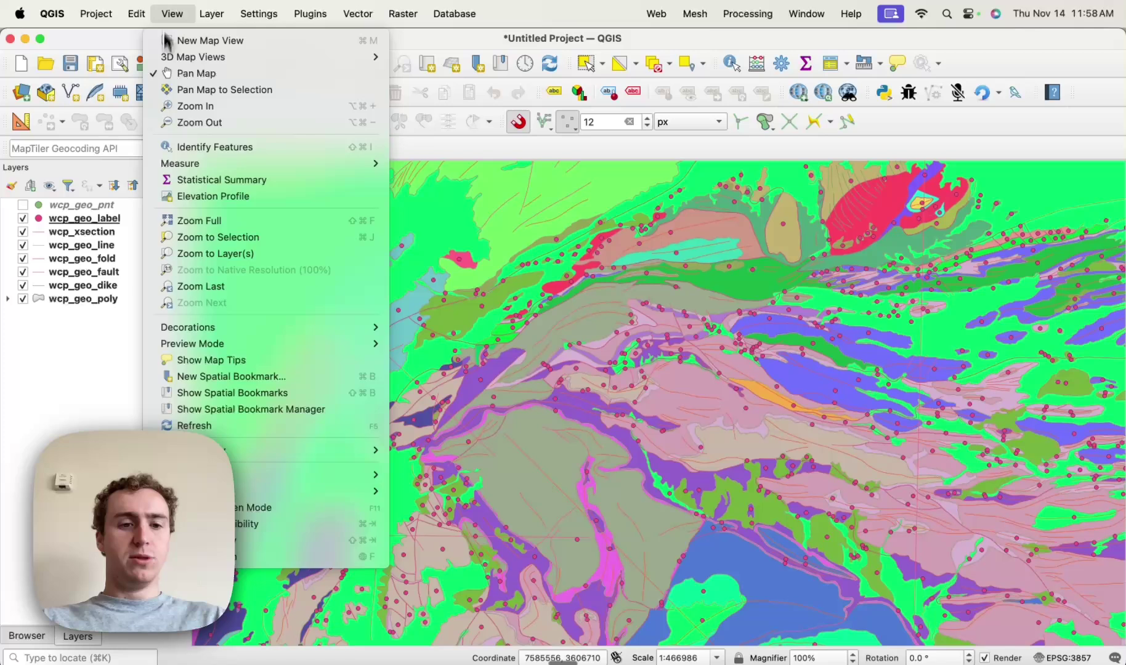
{"action": "mouse_move", "coordinate": [370, 491]}
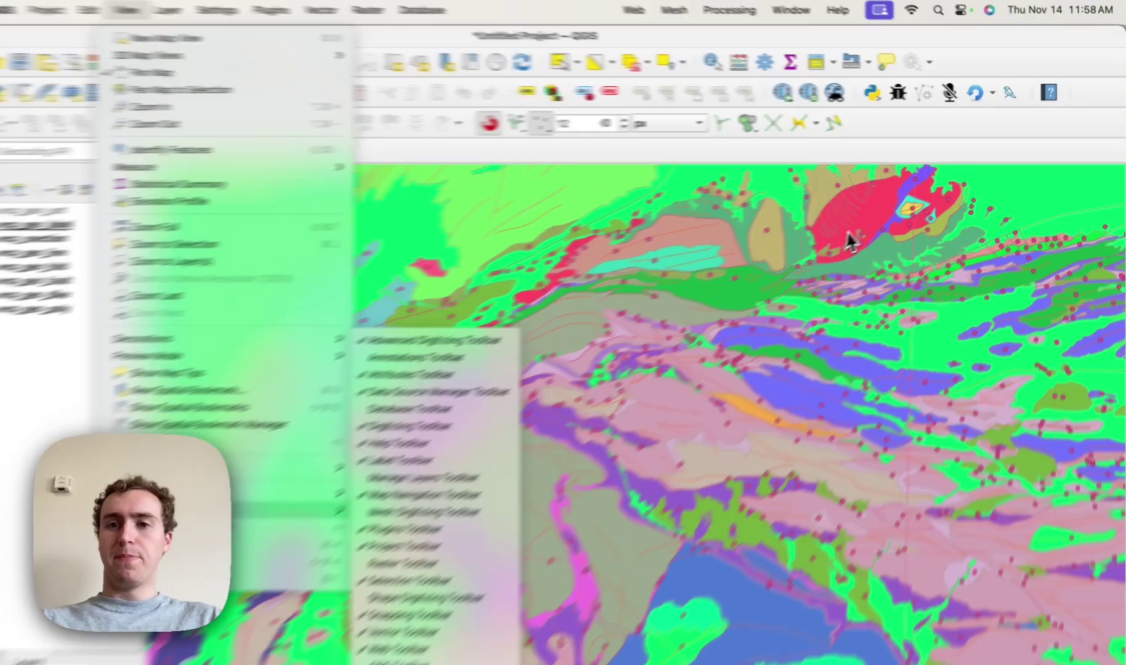
{"action": "key", "text": "Escape"}
{"action": "left_click", "coordinate": [905, 95]}
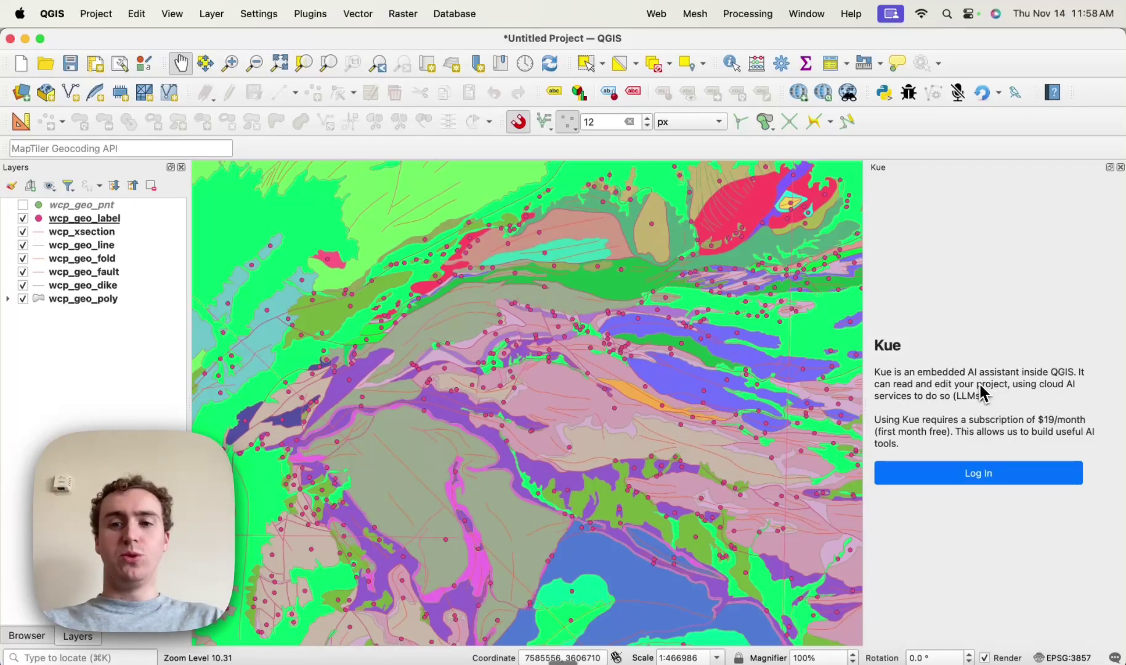
Start the Kue log-in and submit your work email address to request a log-in link
{"action": "left_click", "coordinate": [1001, 477]}
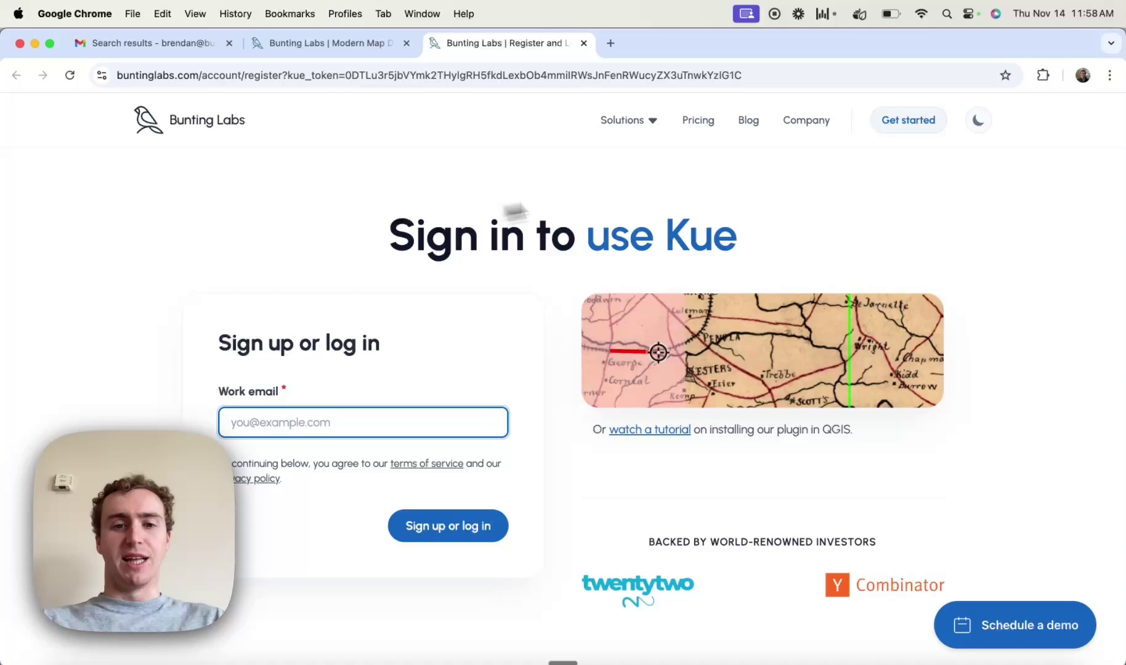
{"action": "left_click", "coordinate": [351, 421]}
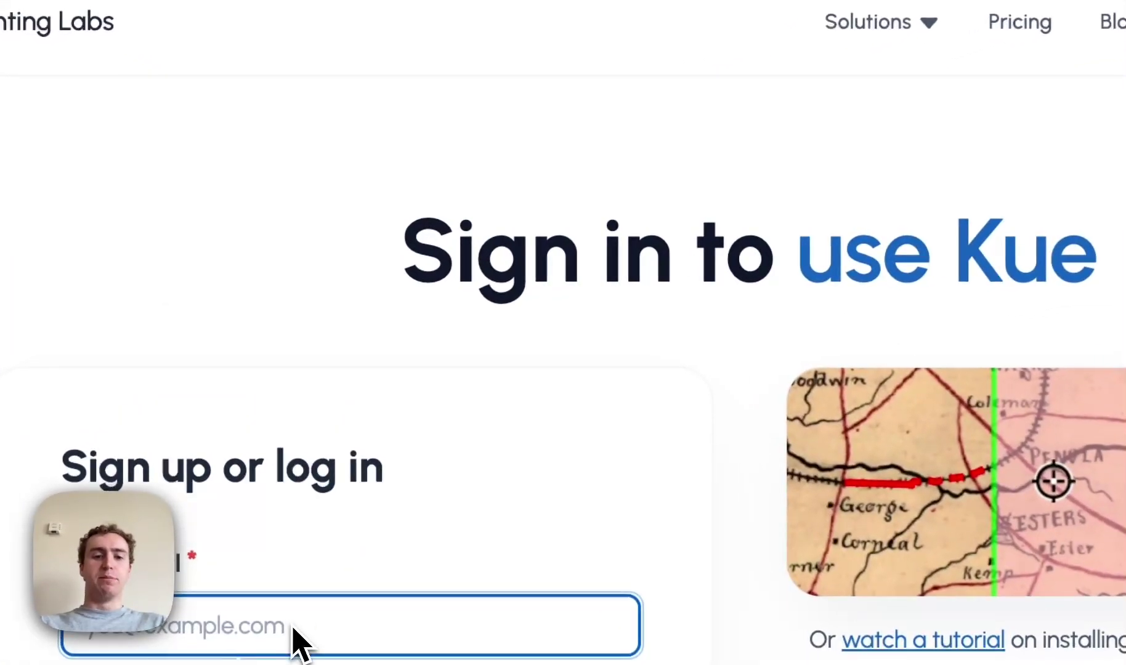
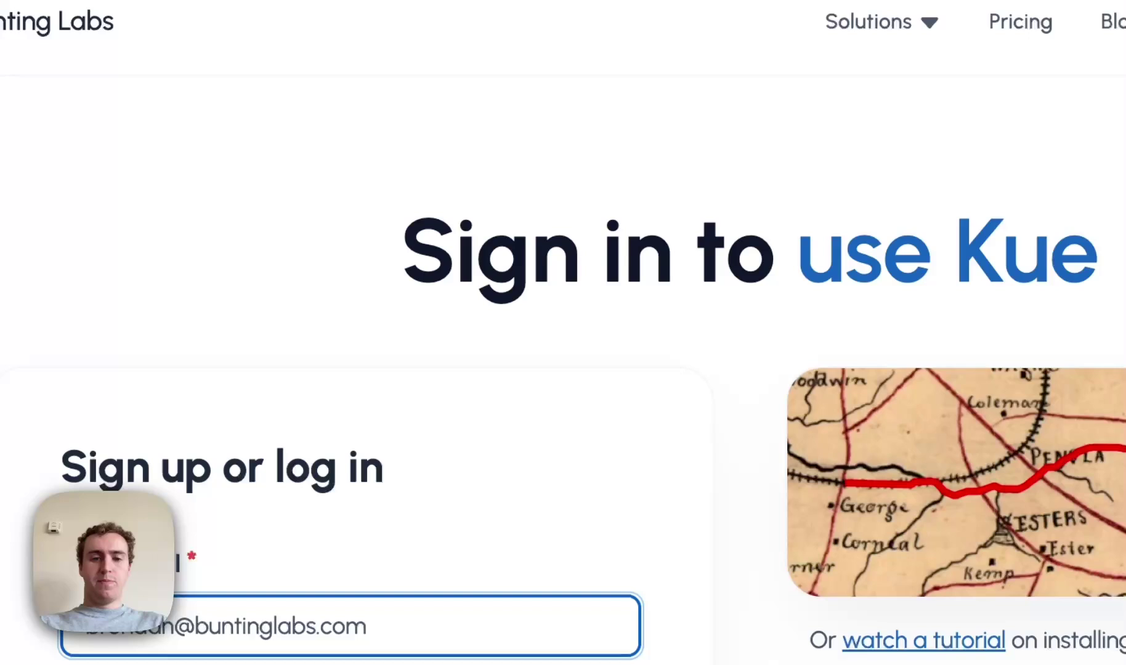
{"action": "key", "text": "Return"}
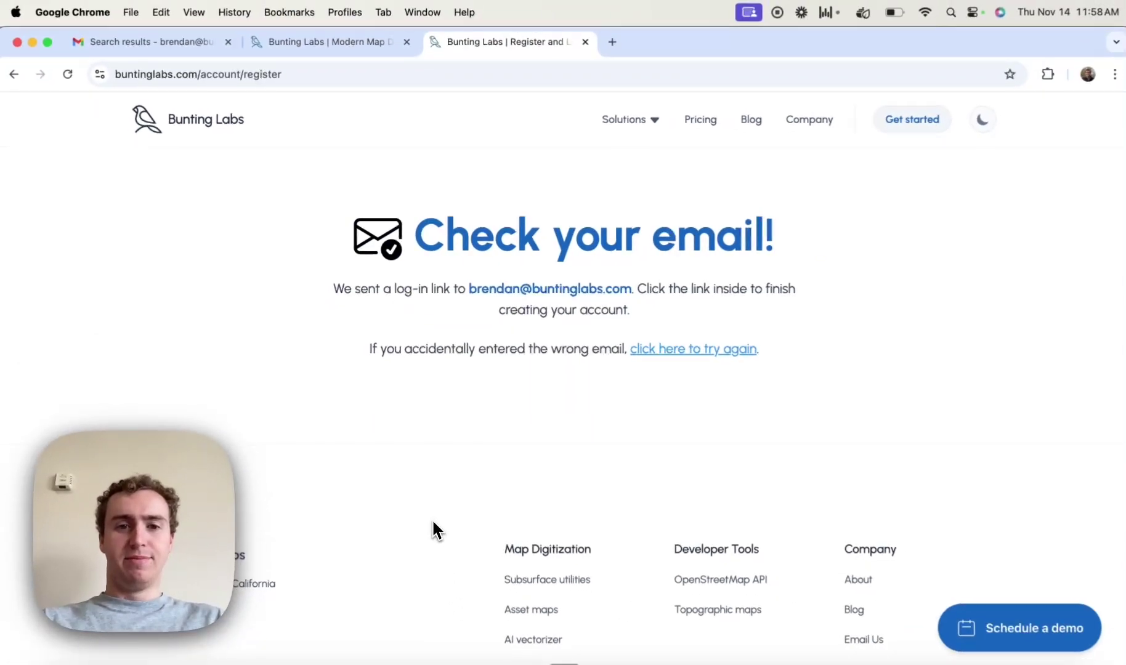
{"action": "left_click_drag", "start_coordinate": [429, 288], "coordinate": [649, 294]}
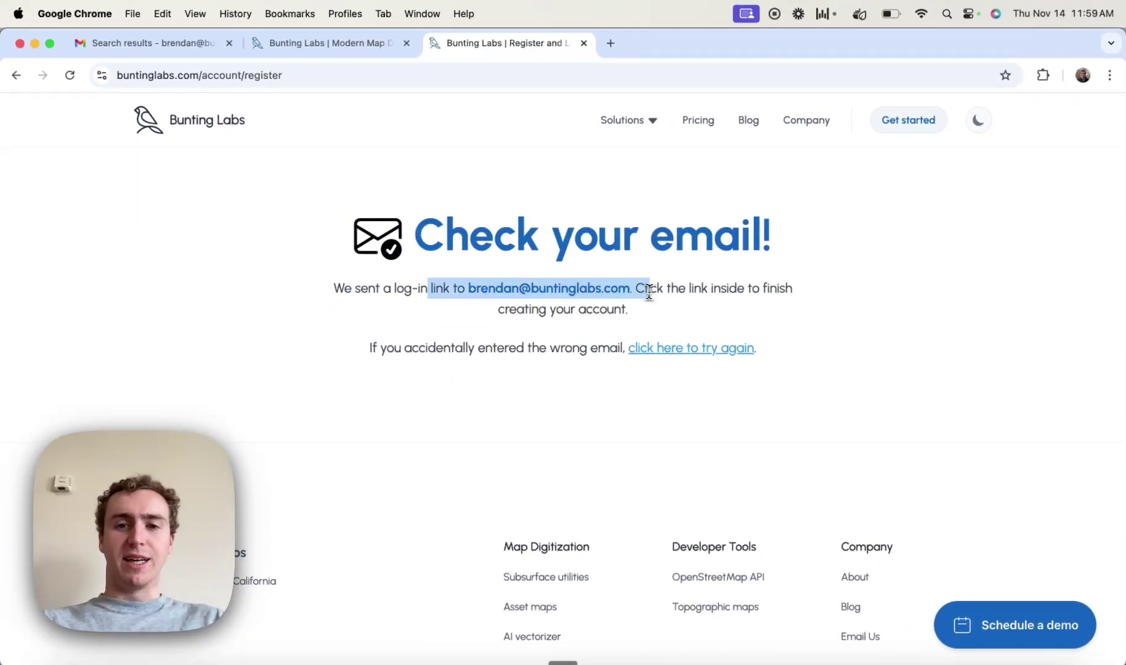
{"action": "left_click", "coordinate": [651, 294]}
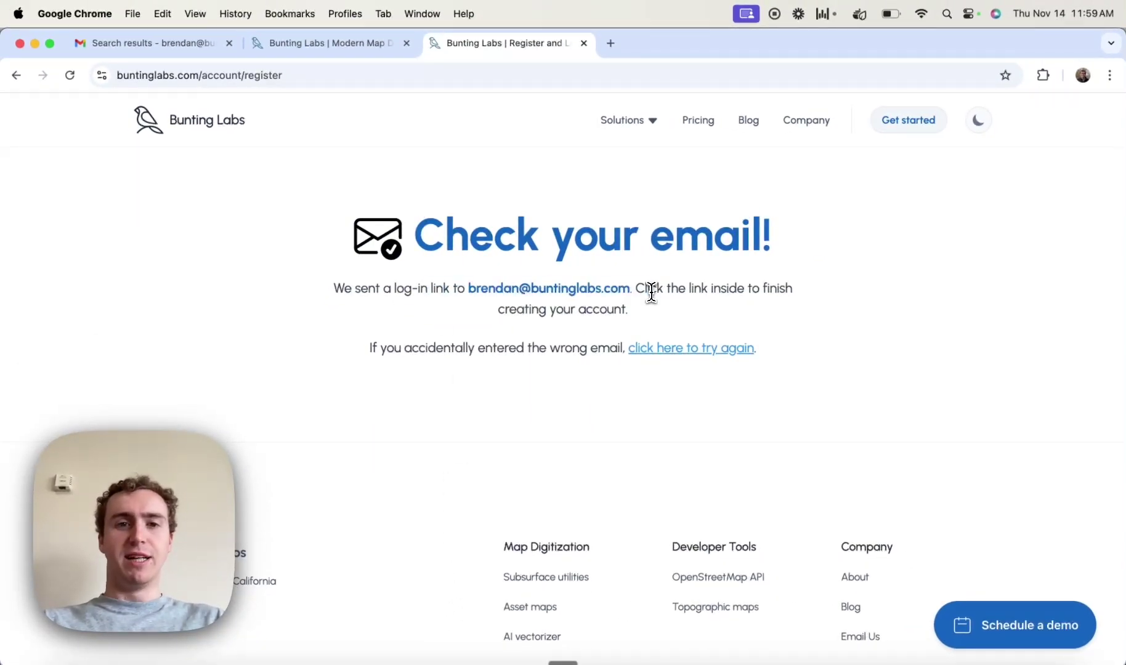
Refresh the Gmail search, open the Bunting Labs login email and follow its Continue link
{"action": "left_click", "coordinate": [183, 47]}
{"action": "left_click", "coordinate": [305, 200]}
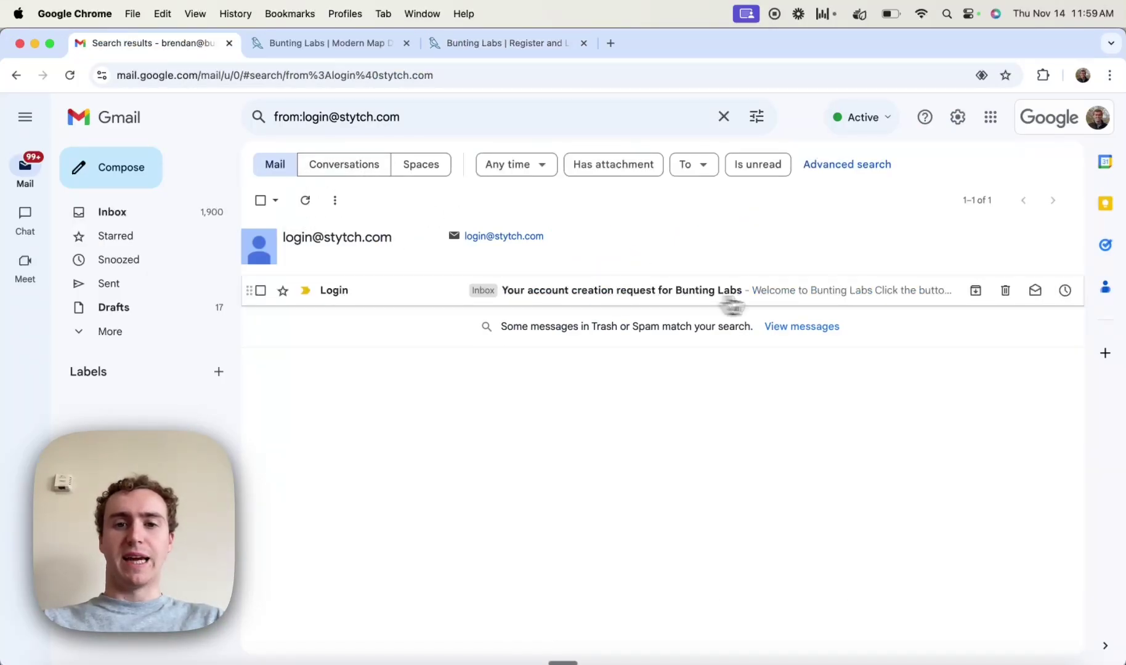
{"action": "left_click", "coordinate": [714, 296]}
{"action": "left_click", "coordinate": [372, 419]}
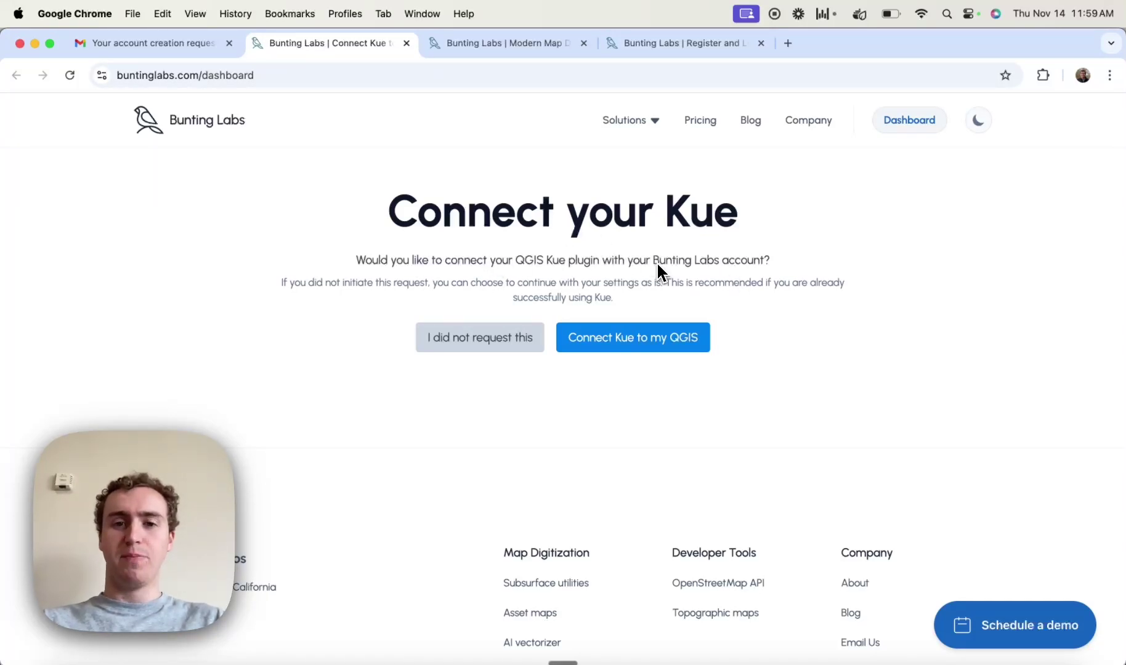
Choose 'Connect Kue to my QGIS' to link the plugin
{"action": "left_click", "coordinate": [636, 337]}
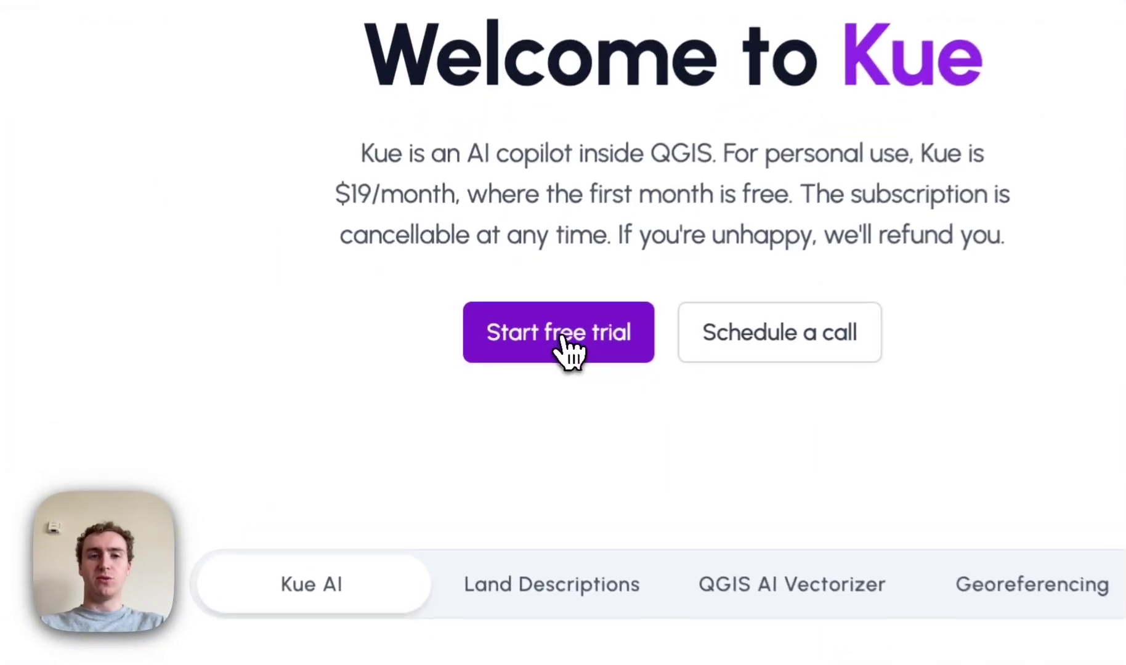
Start the 30-day free trial, review the Stripe card form, then go back to the dashboard
{"action": "left_click", "coordinate": [563, 336]}
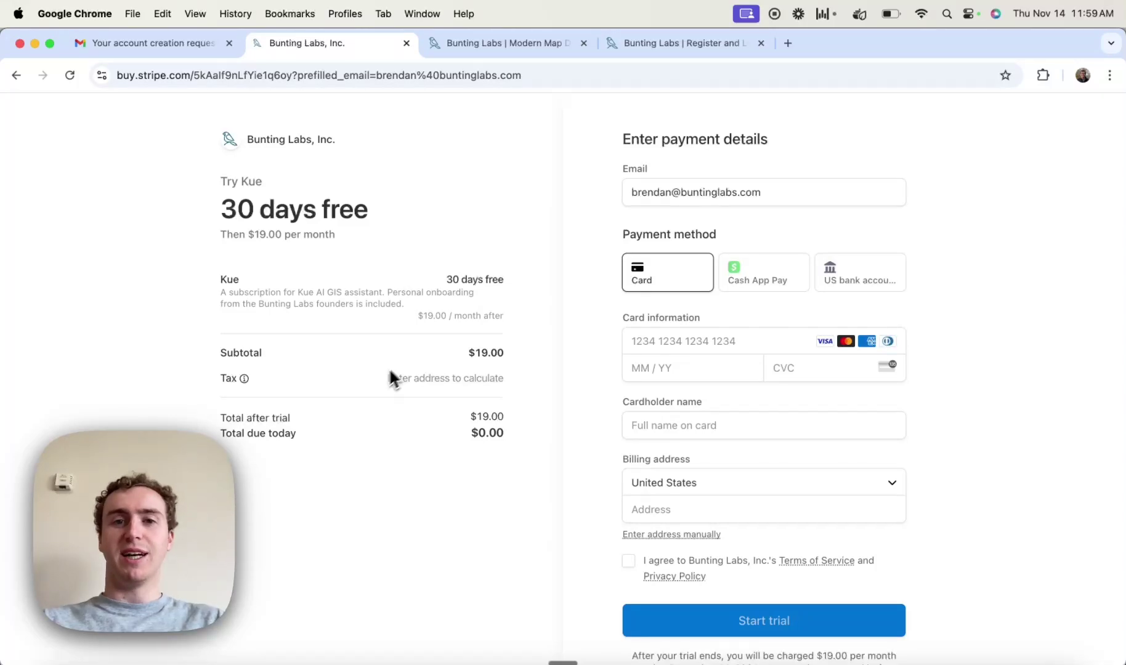
{"action": "left_click_drag", "start_coordinate": [222, 210], "coordinate": [357, 211]}
{"action": "left_click", "coordinate": [363, 216]}
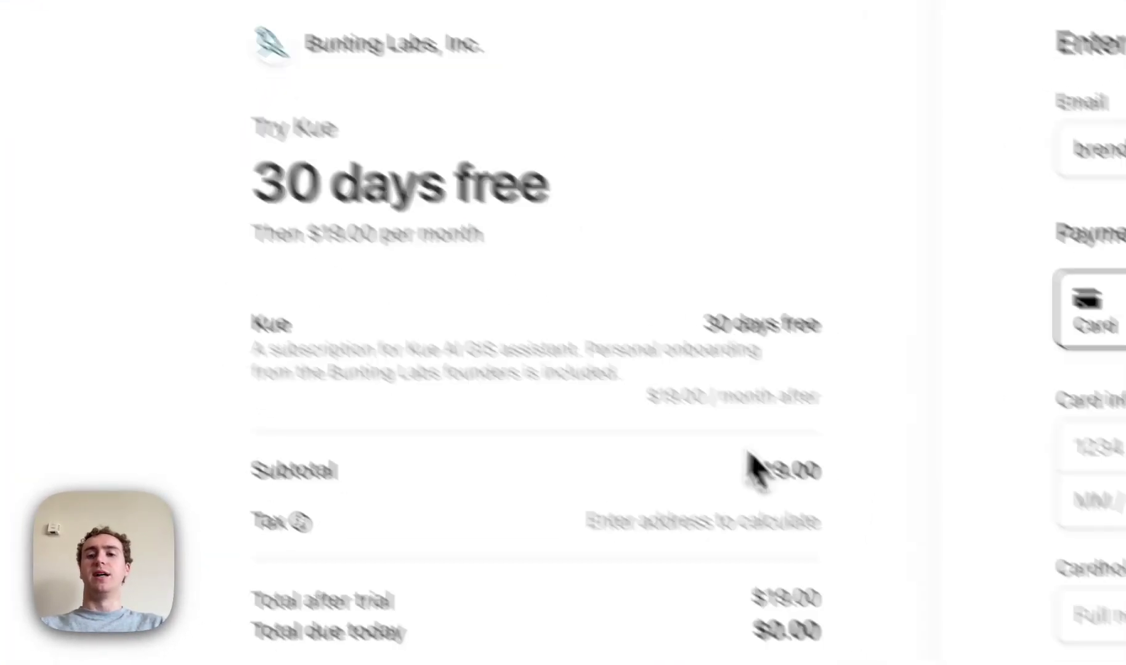
{"action": "left_click", "coordinate": [647, 110]}
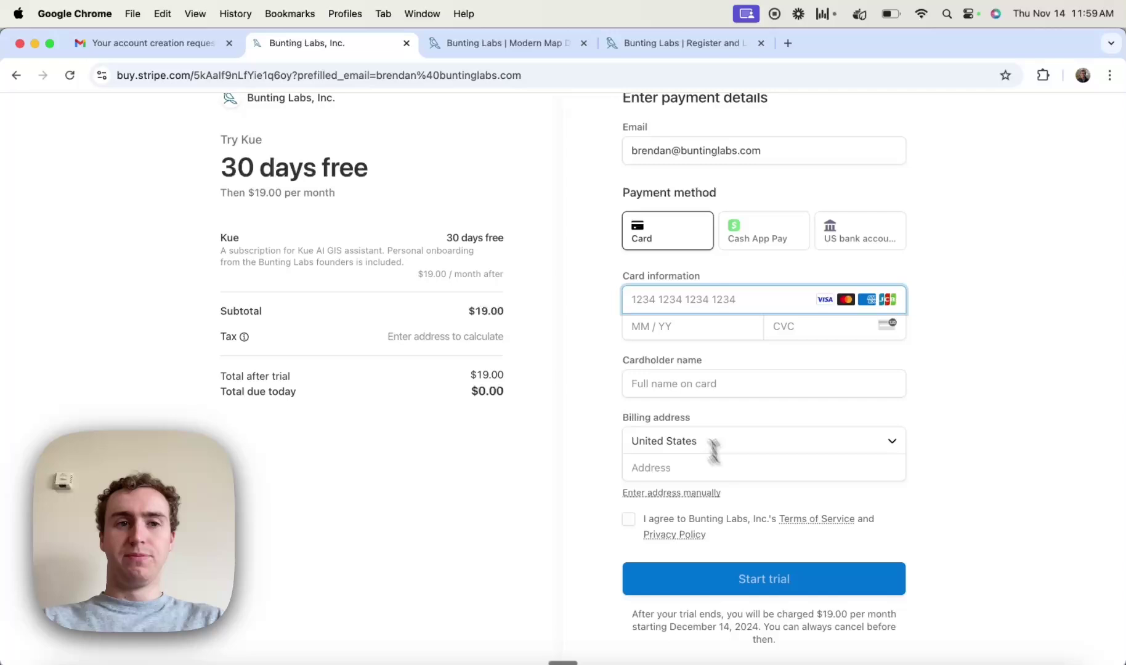
{"action": "key", "text": "super+bracketleft"}
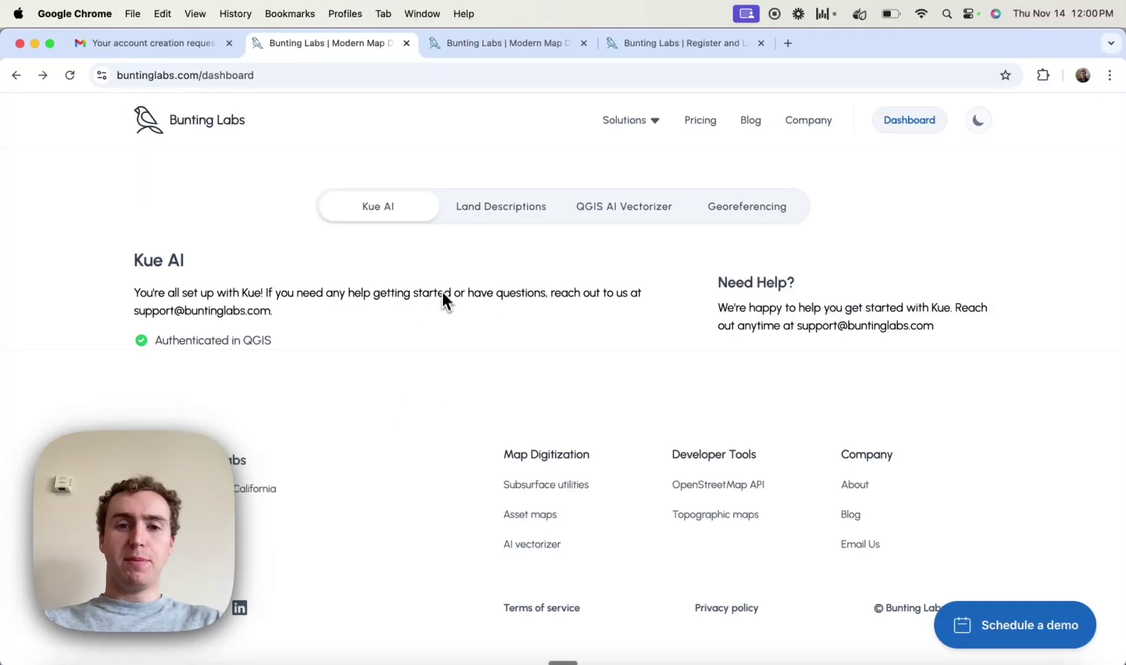
Quit QGIS with Don't Save, relaunch it from the Dock and dismiss the vector tiles warning
{"action": "left_click", "coordinate": [701, 662]}
{"action": "left_click", "coordinate": [52, 13]}
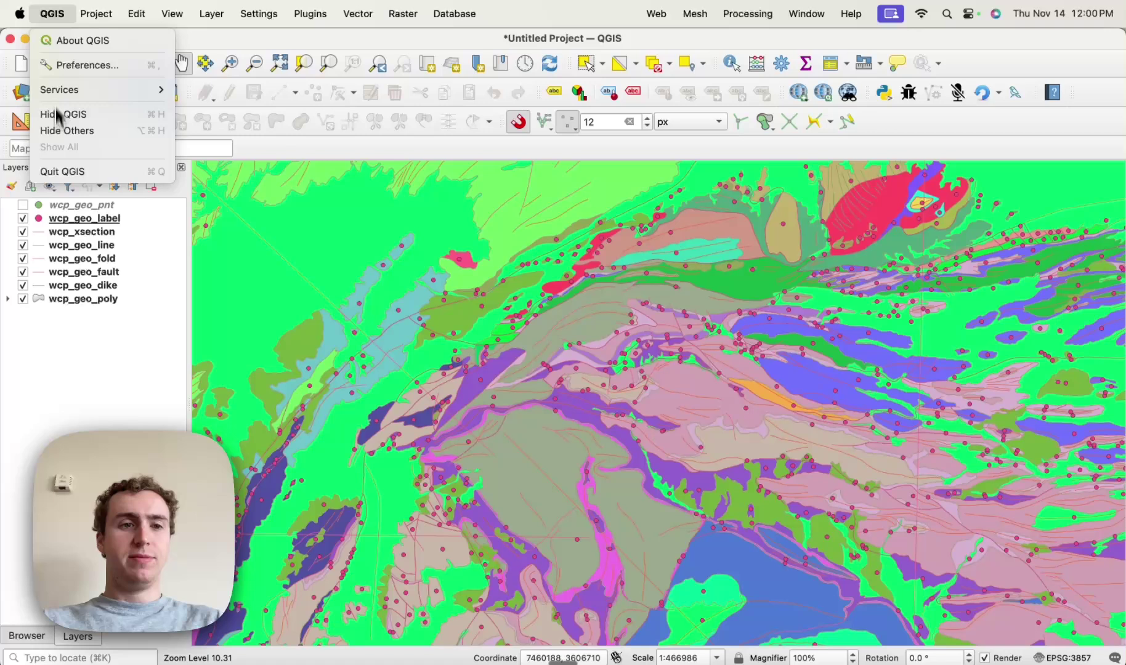
{"action": "left_click", "coordinate": [55, 176]}
{"action": "left_click", "coordinate": [500, 370]}
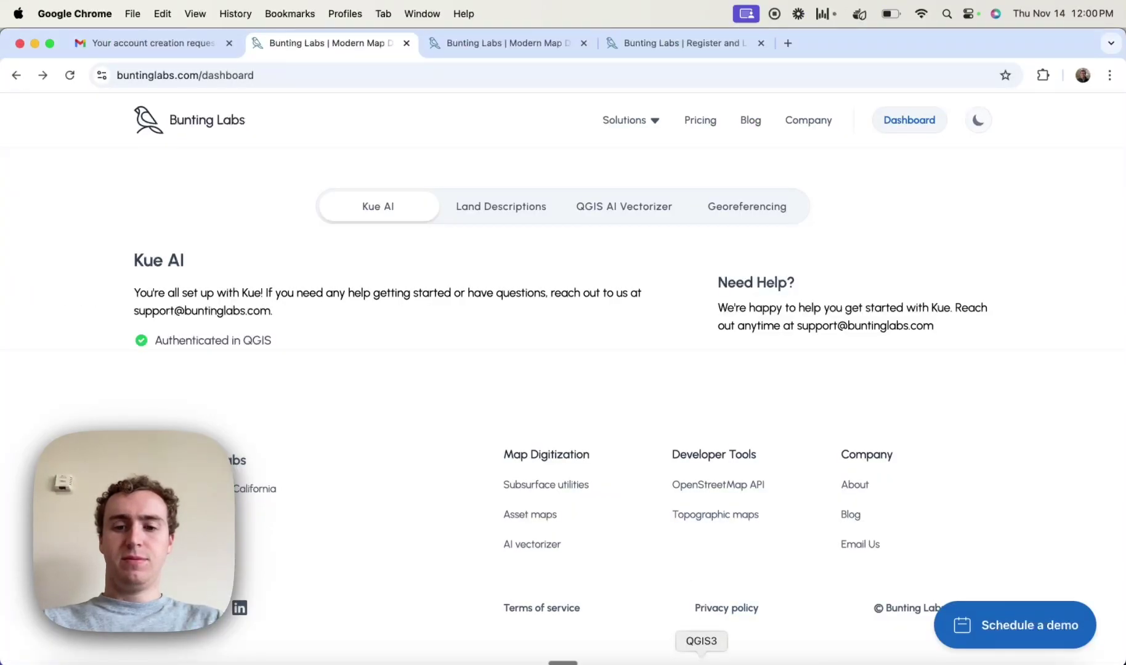
{"action": "left_click", "coordinate": [701, 662]}
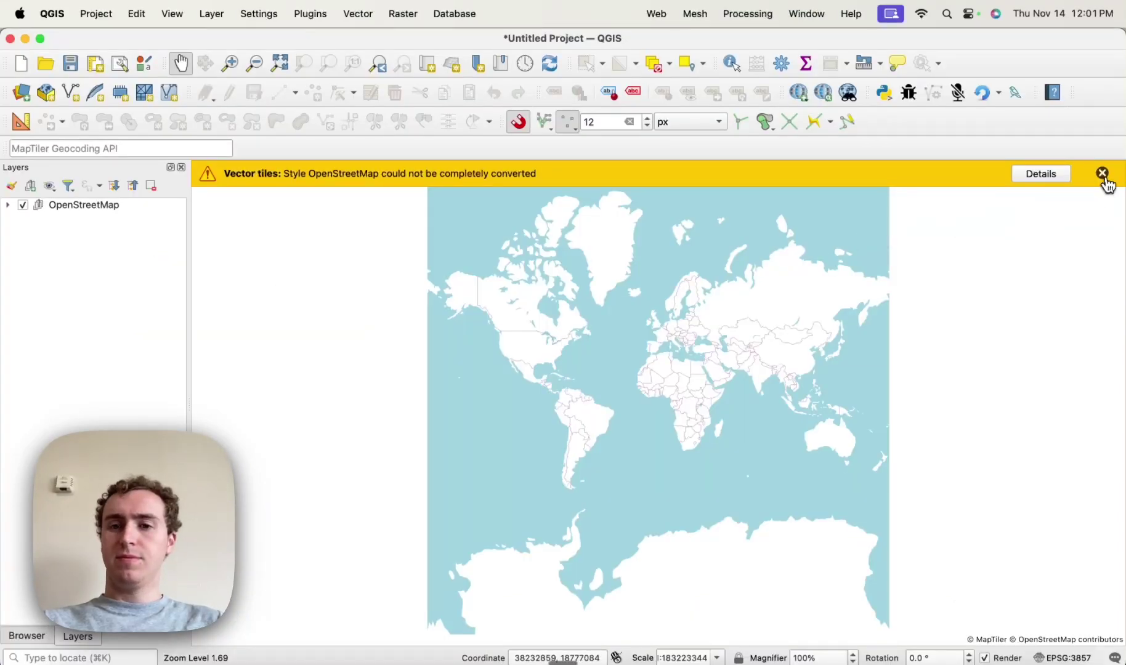
{"action": "left_click", "coordinate": [1102, 174]}
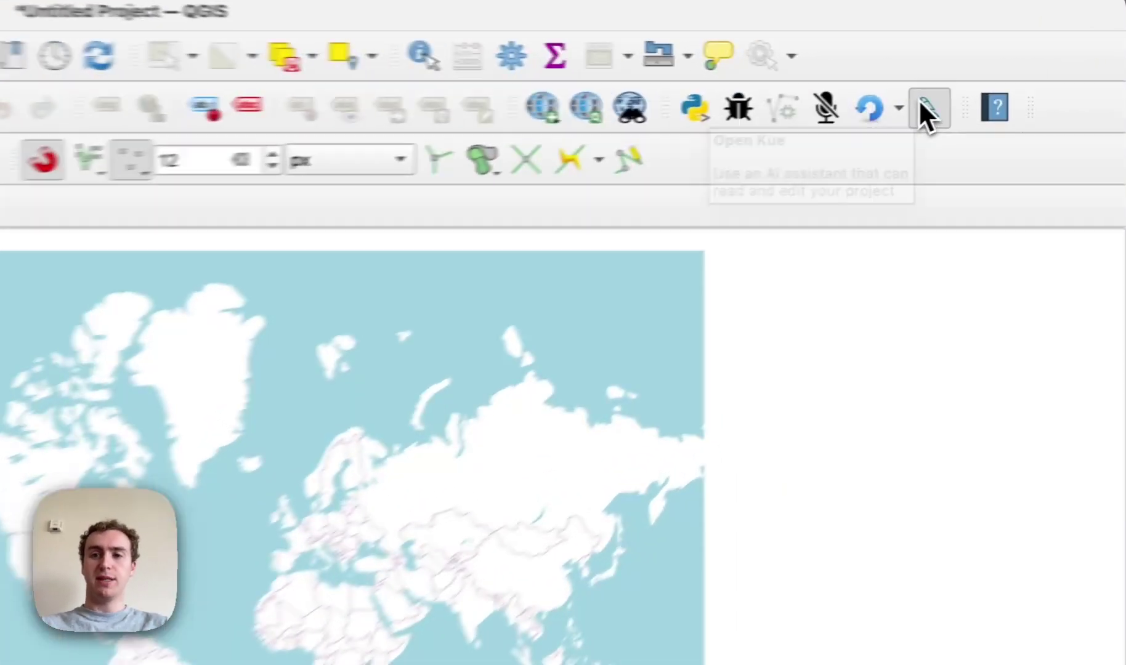
In the Kue panel, send 'hi kue', then ask Kue to add a US counties layer
{"action": "left_click", "coordinate": [1018, 94]}
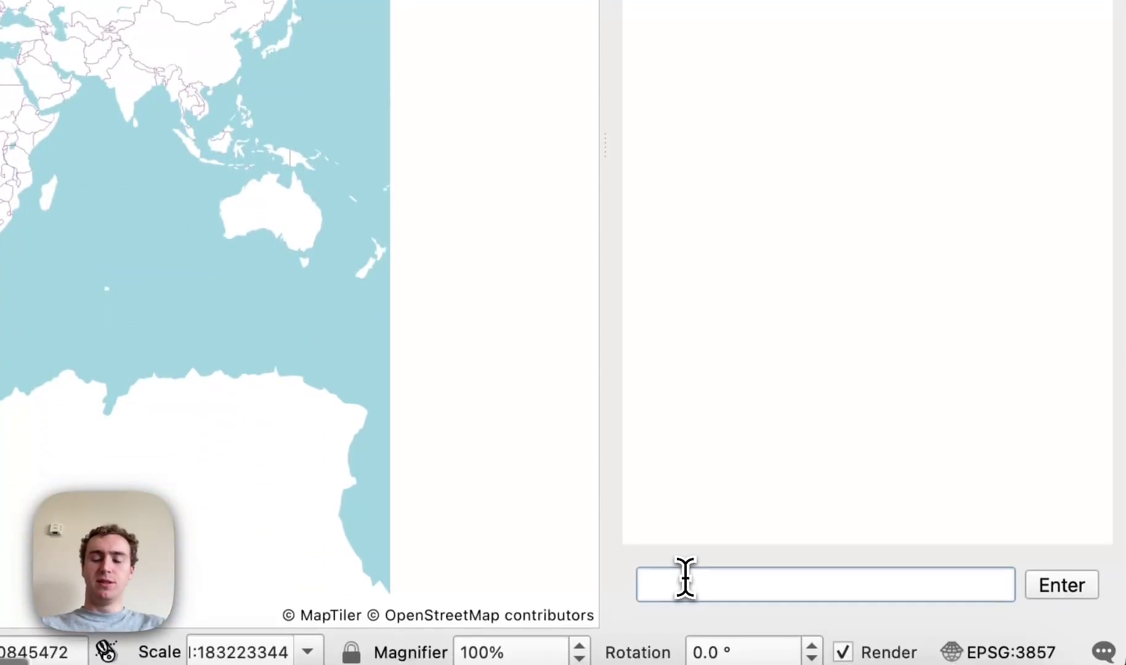
{"action": "type", "text": "hi kue"}
{"action": "key", "text": "Return"}
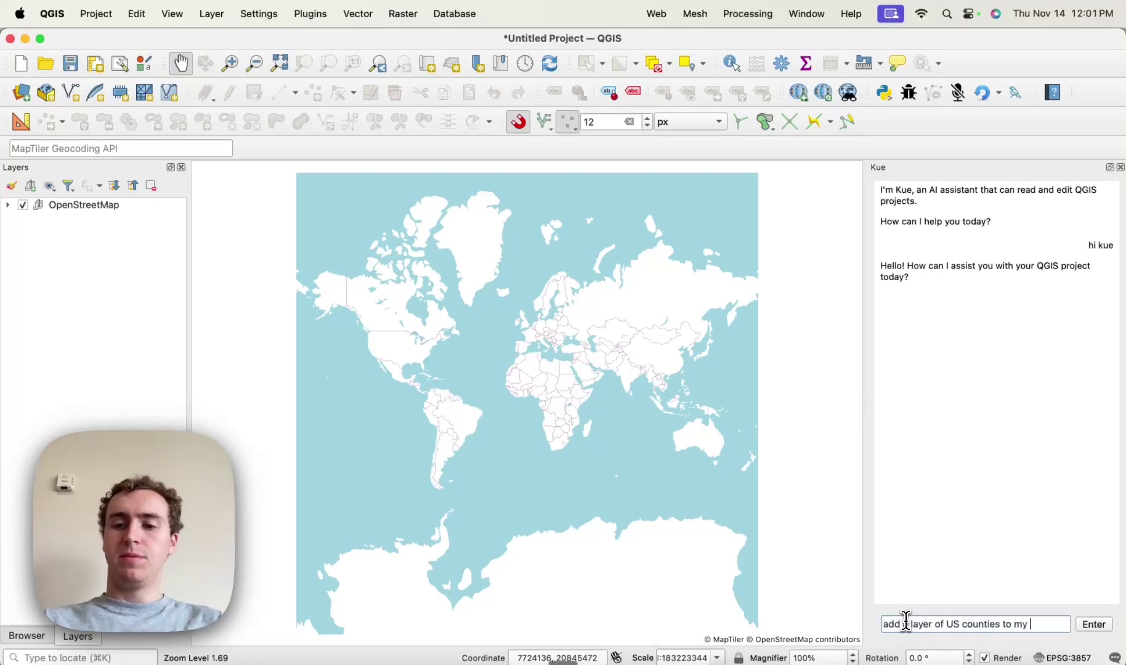
{"action": "type", "text": "ct"}
{"action": "key", "text": "Return"}
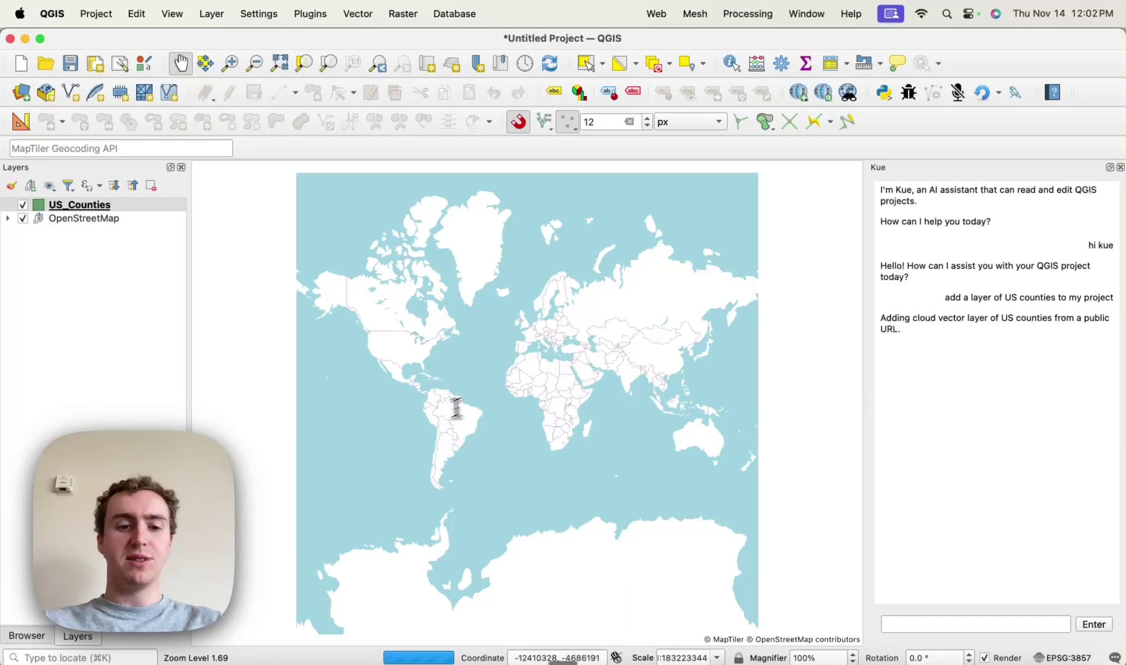
Return to Chrome, go to the Bunting Labs home page and choose Get a Demo
{"action": "left_click", "coordinate": [155, 661]}
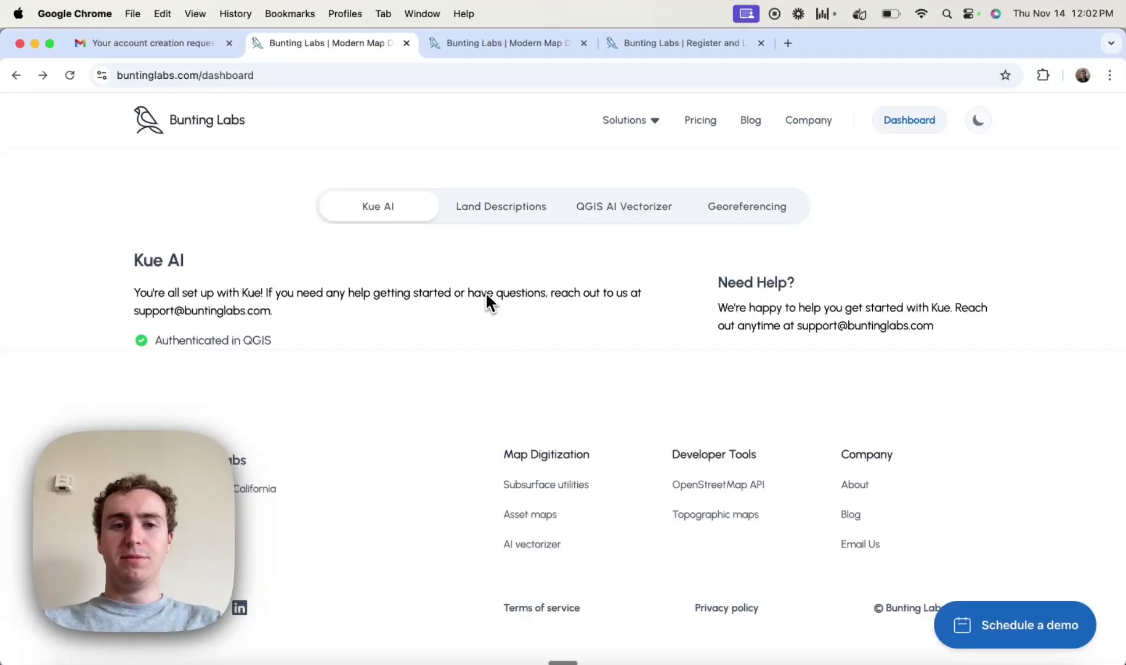
{"action": "left_click", "coordinate": [206, 120]}
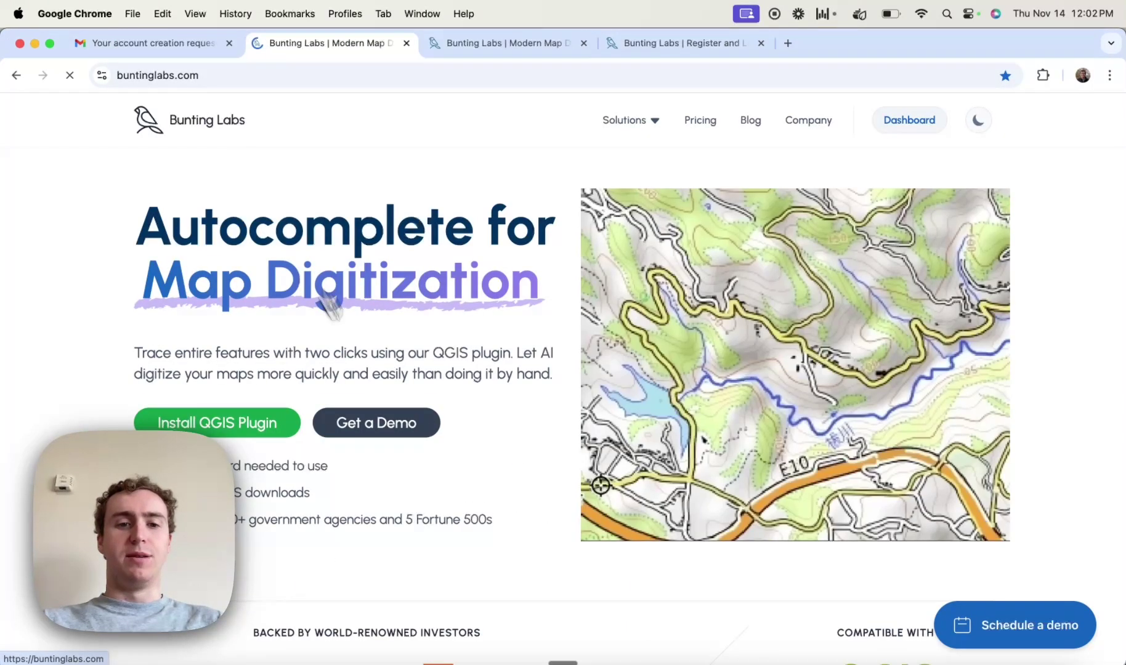
{"action": "left_click", "coordinate": [393, 432]}
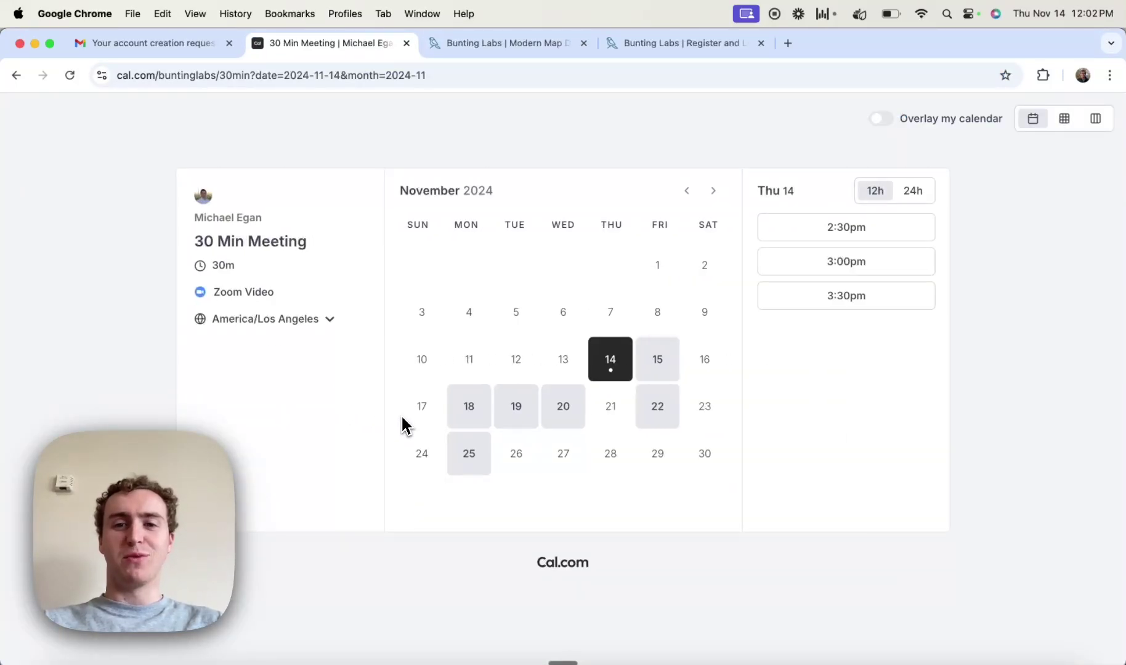